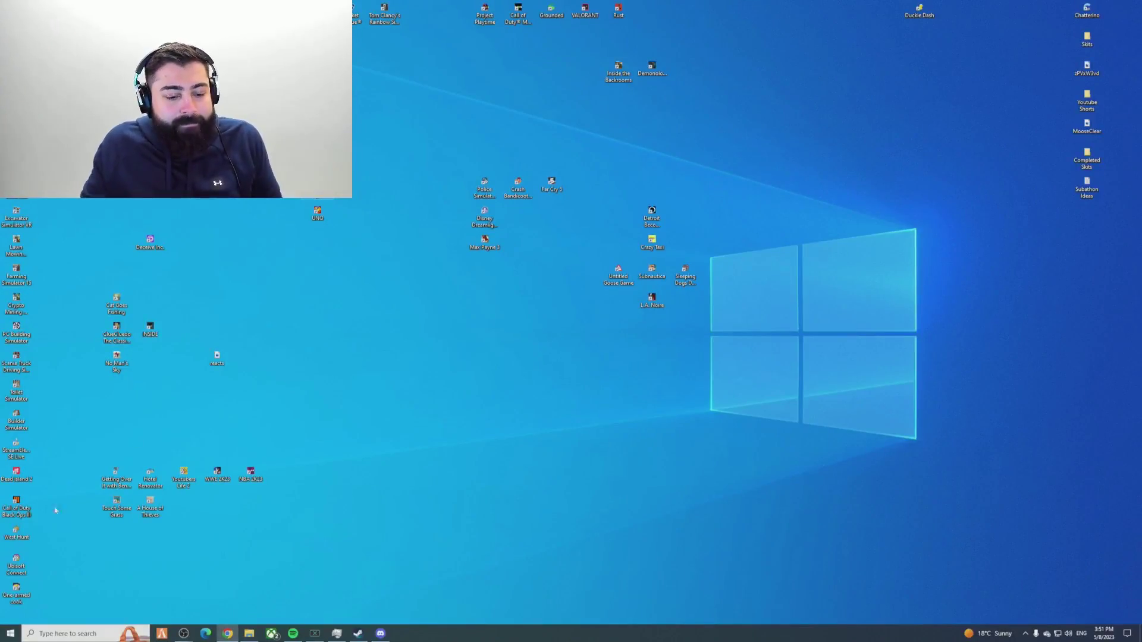
Step: Bring up the Windows Win+X menu to reach the shut down and sign out options
key(super+x)
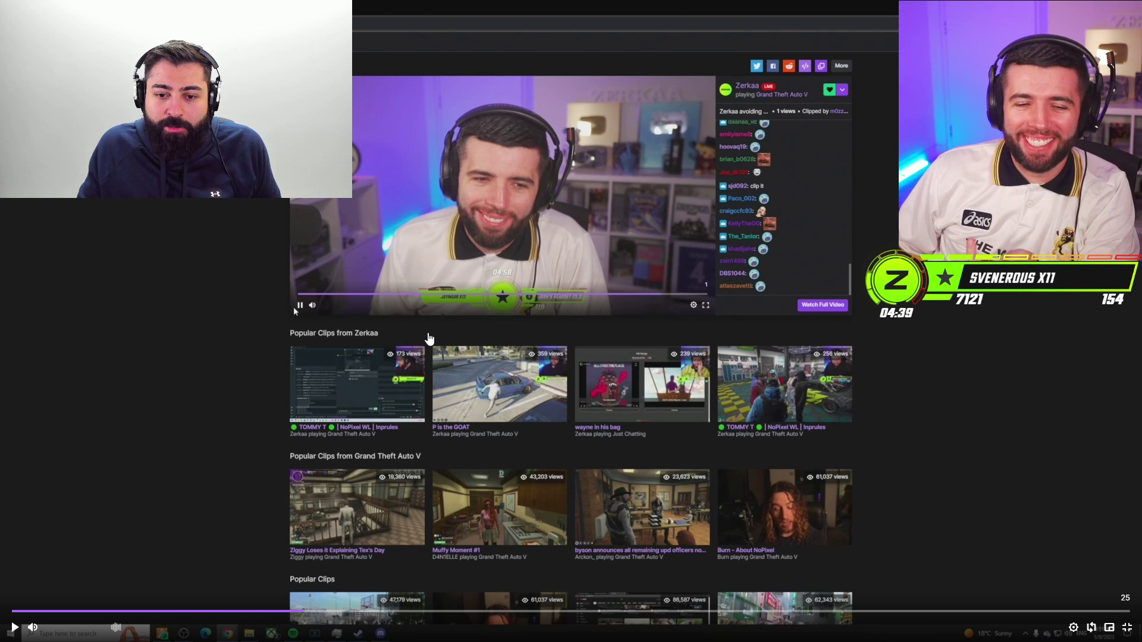
Step: Restart the 'Zerkaa avoiding Moose' clip from the beginning and watch it play
click(580, 303)
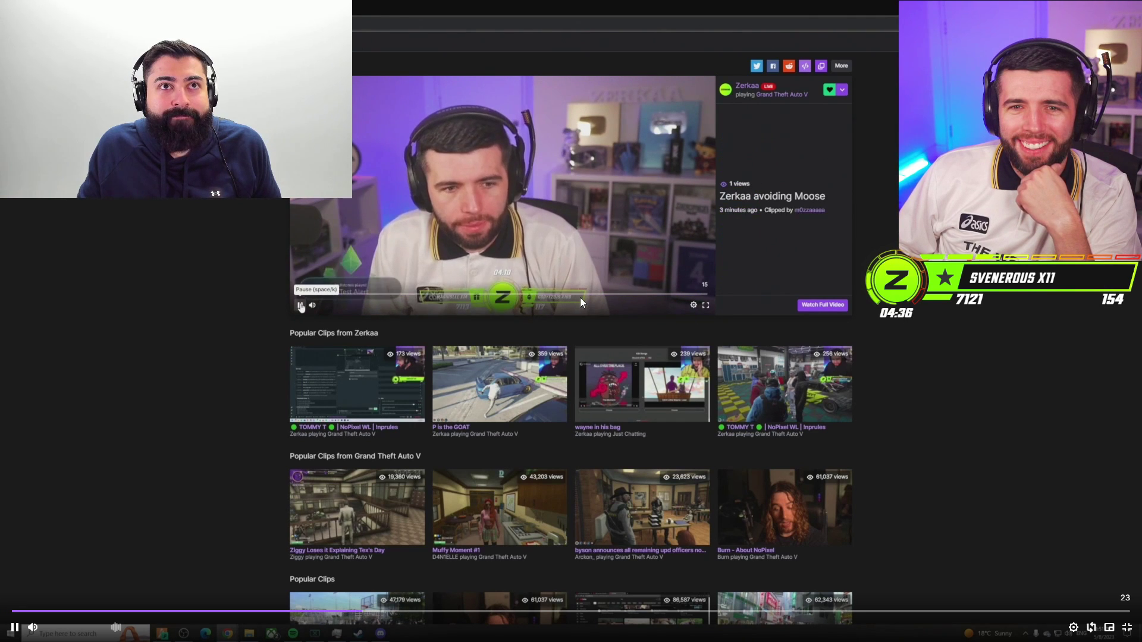